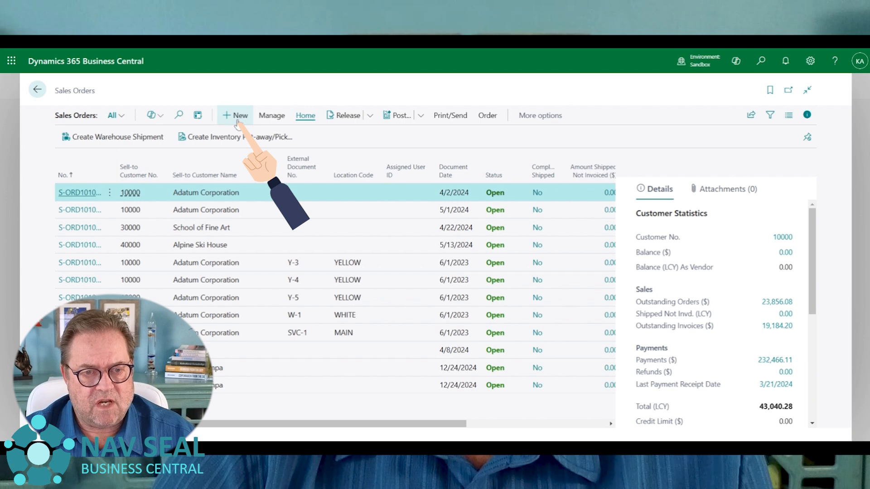
Create a new sales order and select Walmart Tampa as the customer from the matches for "walmart".
left_click(237, 119)
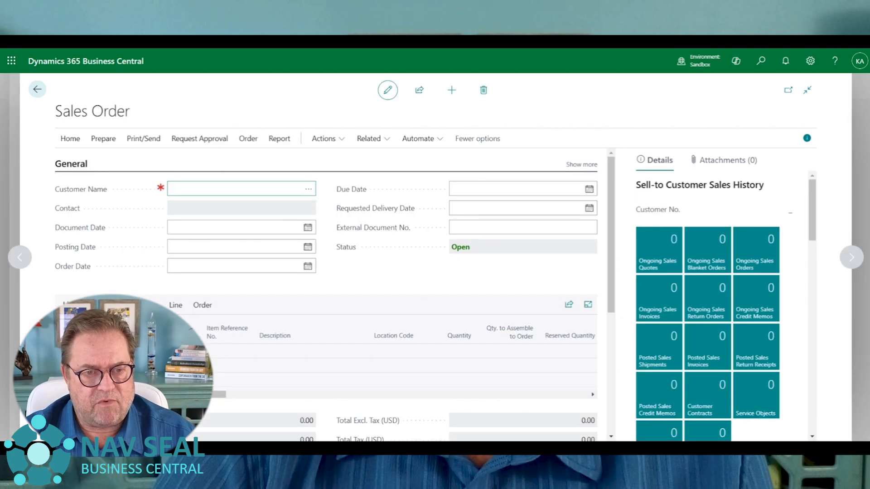
type("walmart")
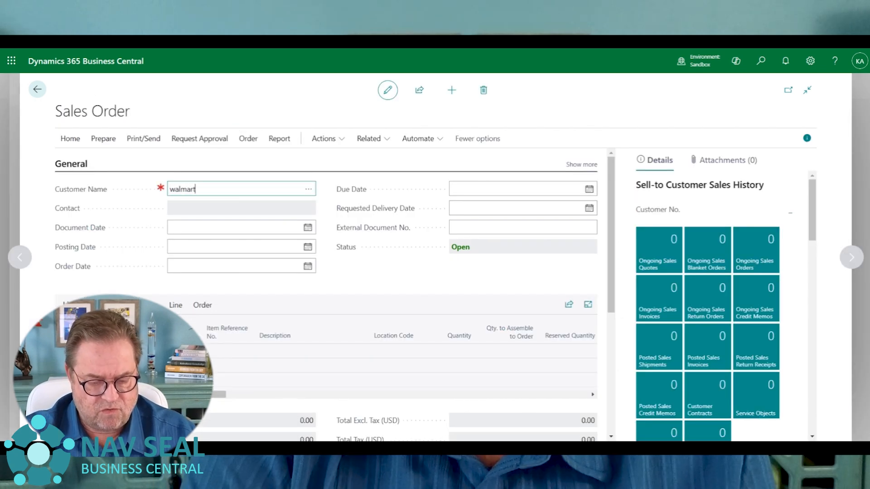
left_click(308, 190)
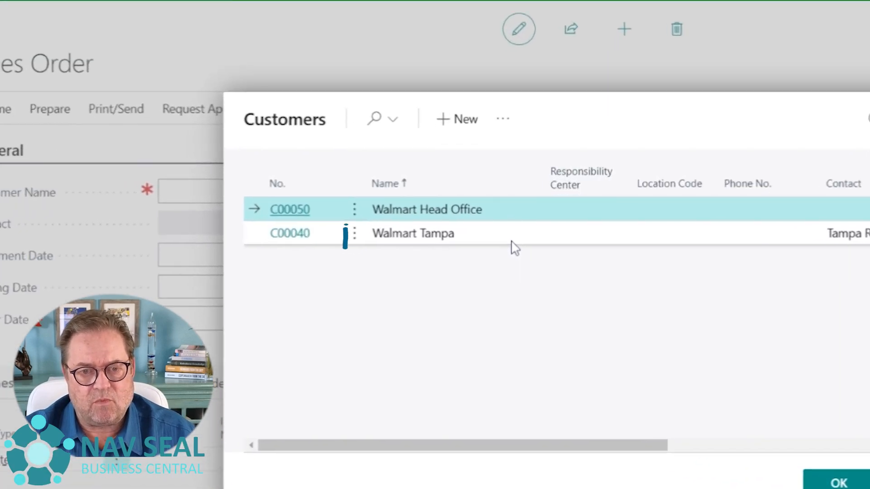
left_click(514, 243)
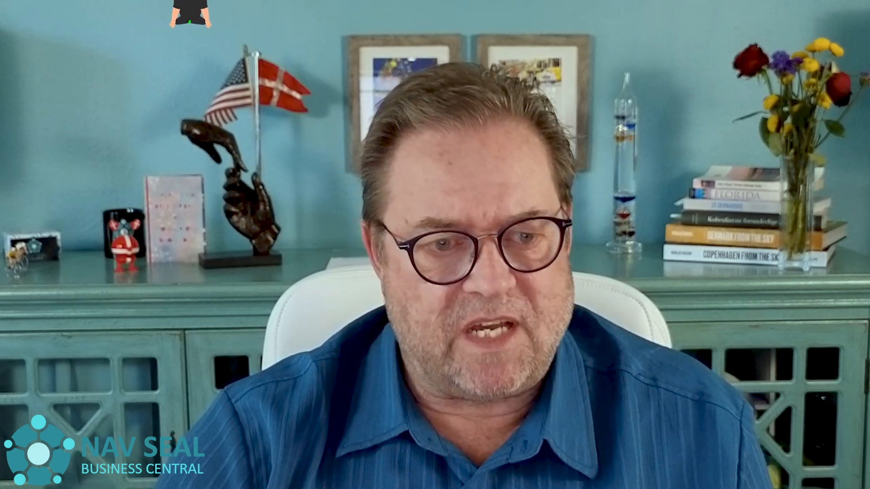
Add the item ATHENS Desk to the first order line with a quantity of 1.
left_click(181, 460)
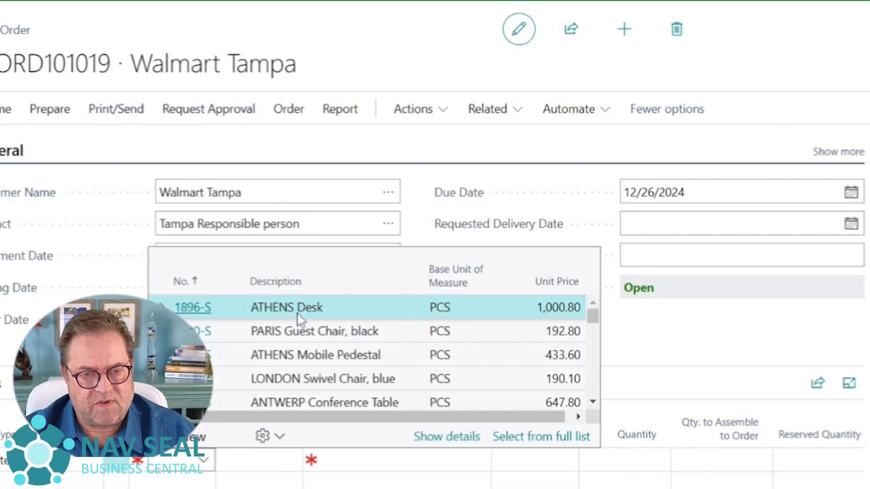
left_click(297, 312)
key("Return")
key("Return")
type("1")
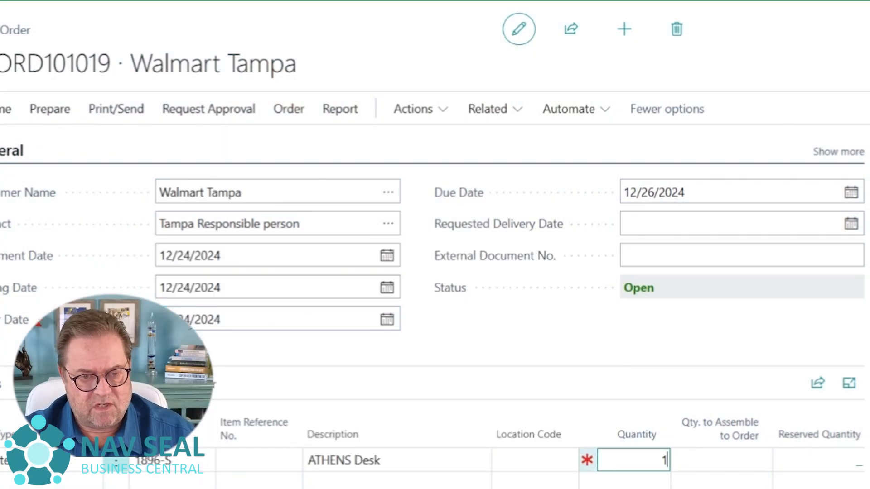
key("Return")
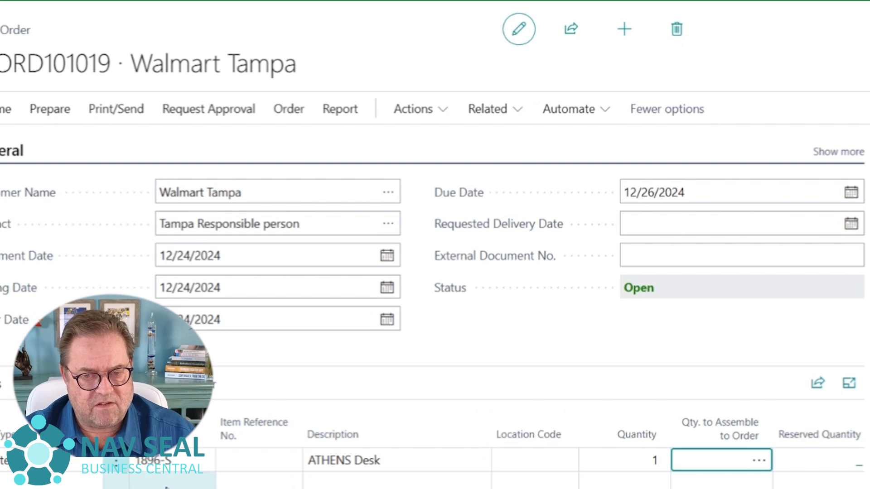
Add the item PARIS Guest Chair, black to the second order line with a quantity of 1.
key("Return")
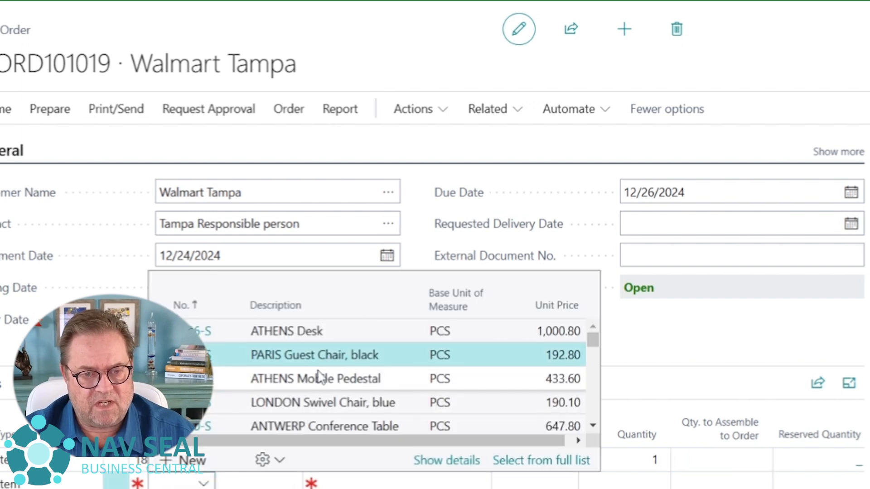
left_click(317, 355)
key("Return")
key("Return")
type("1")
key("Return")
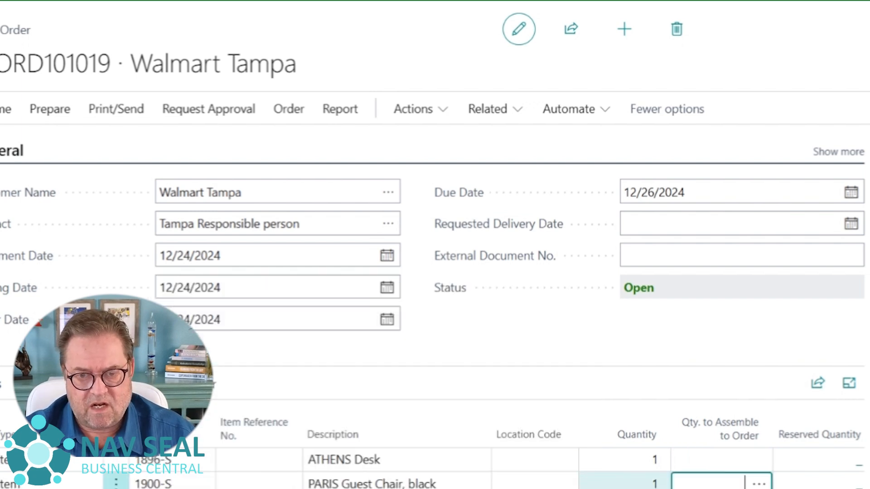
left_click(389, 248)
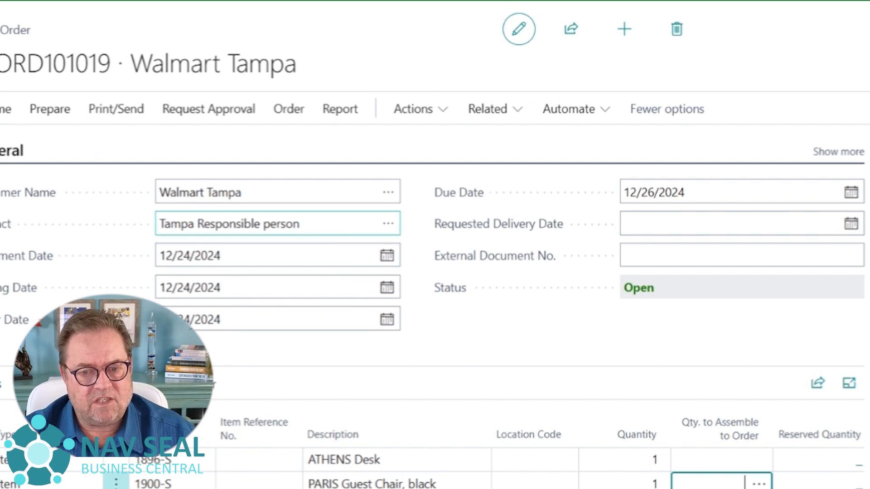
Preview the order confirmation to examine its addresses and payment terms, close it, and check the order's due date.
left_click(117, 111)
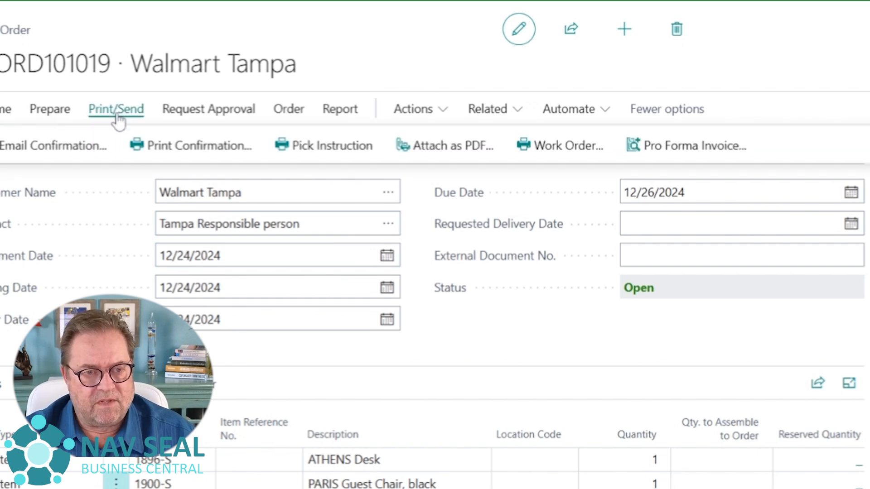
left_click(188, 146)
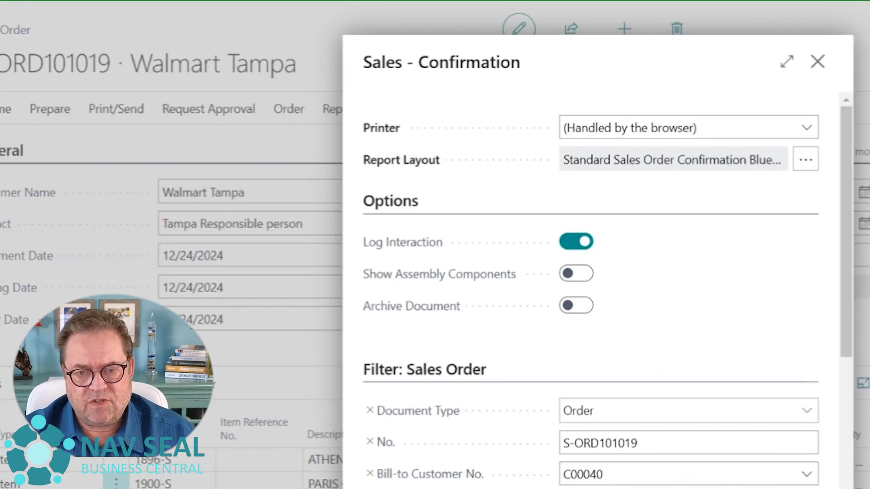
left_click(721, 488)
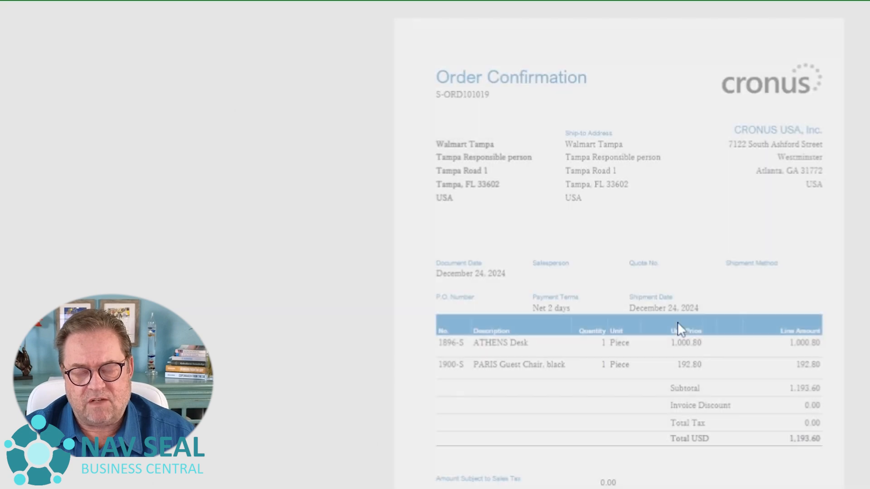
scroll(431, 252, "down", 5)
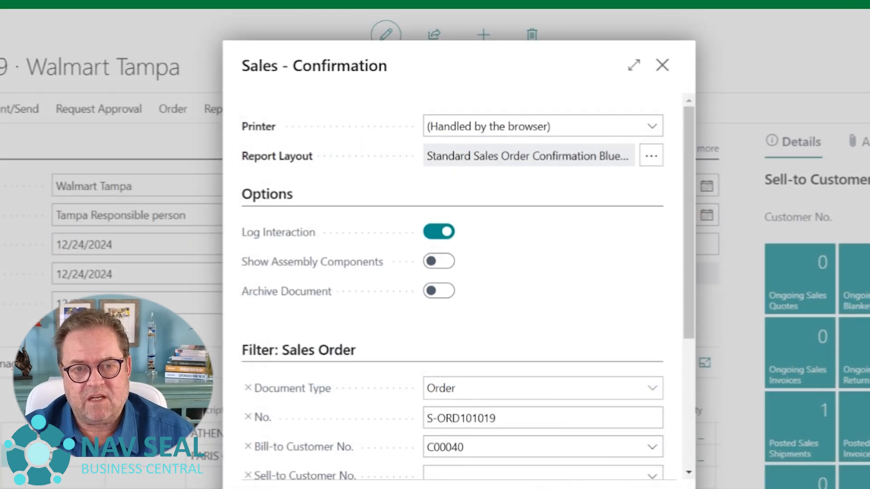
left_click(663, 68)
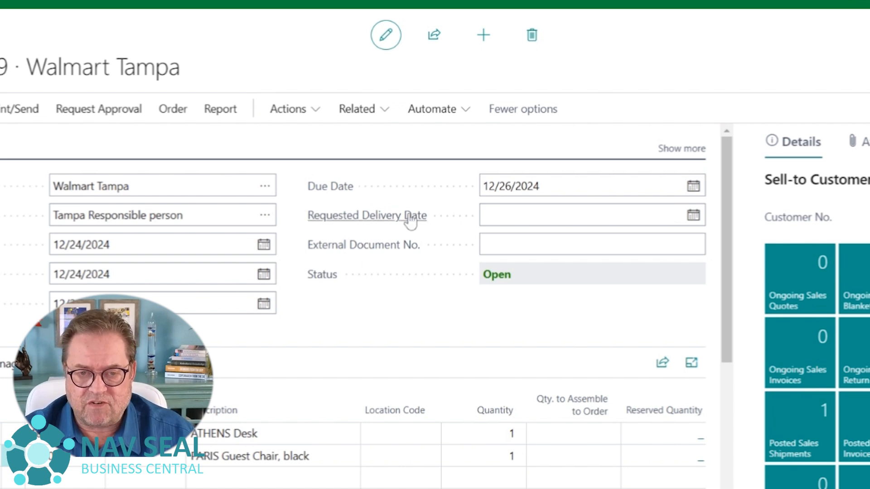
left_click(580, 193)
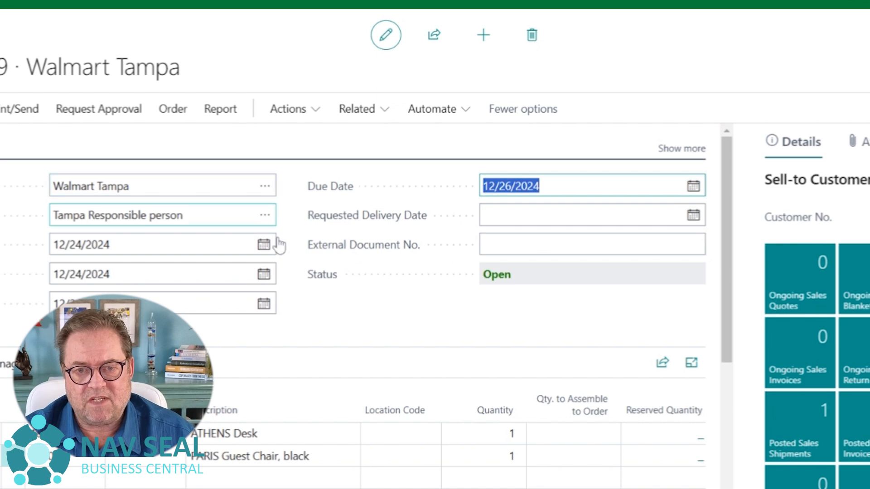
Set the order's Bill-to to Another Customer, choose Walmart Head Office, and accept recreating the sales lines.
scroll(353, 279, "down", 10)
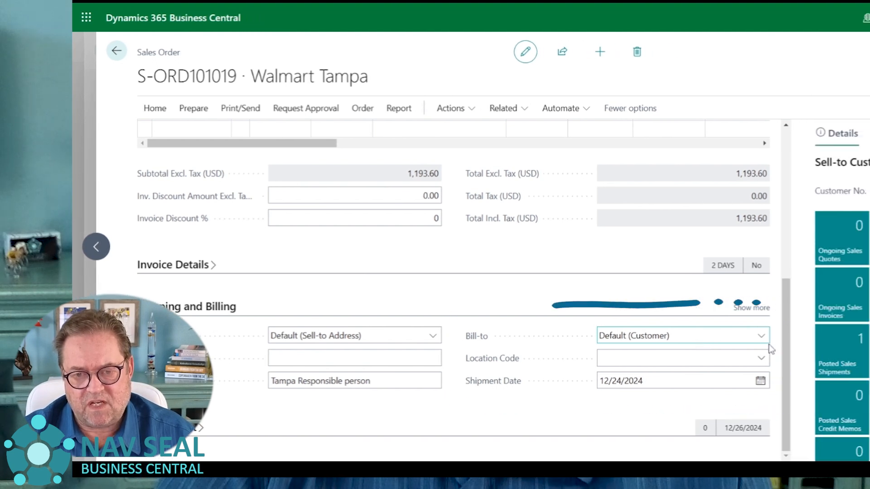
left_click(684, 370)
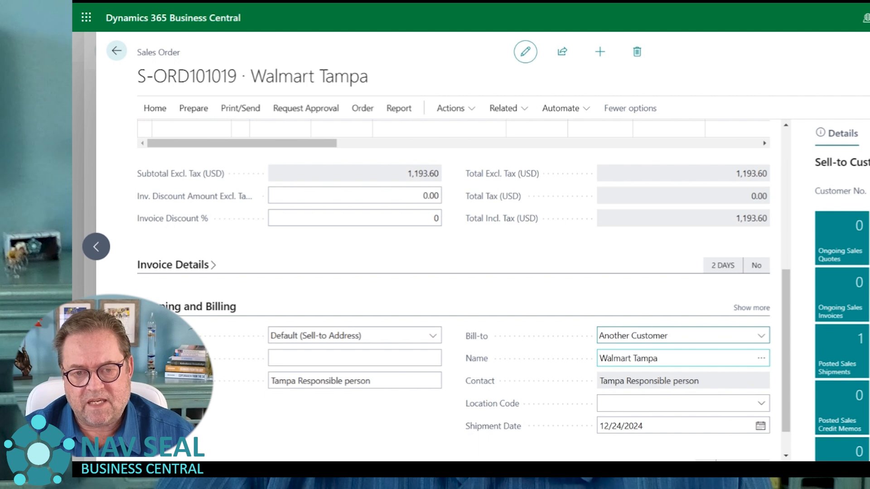
left_click(762, 360)
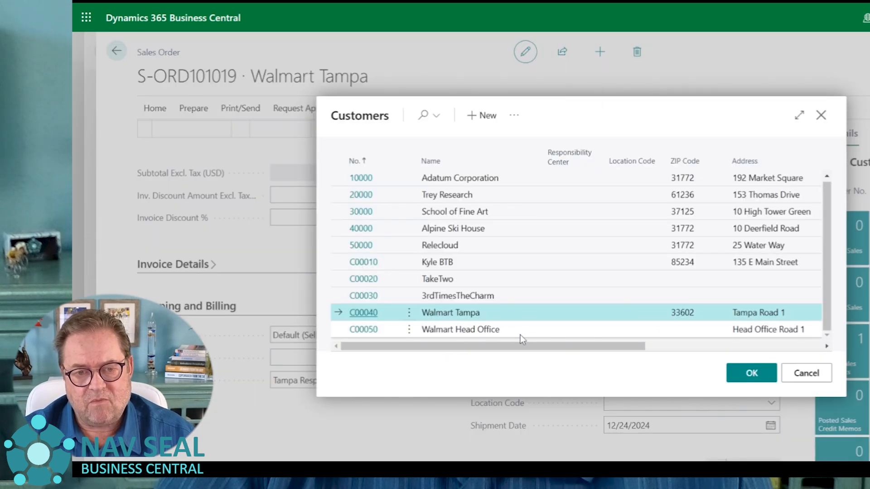
left_click(520, 334)
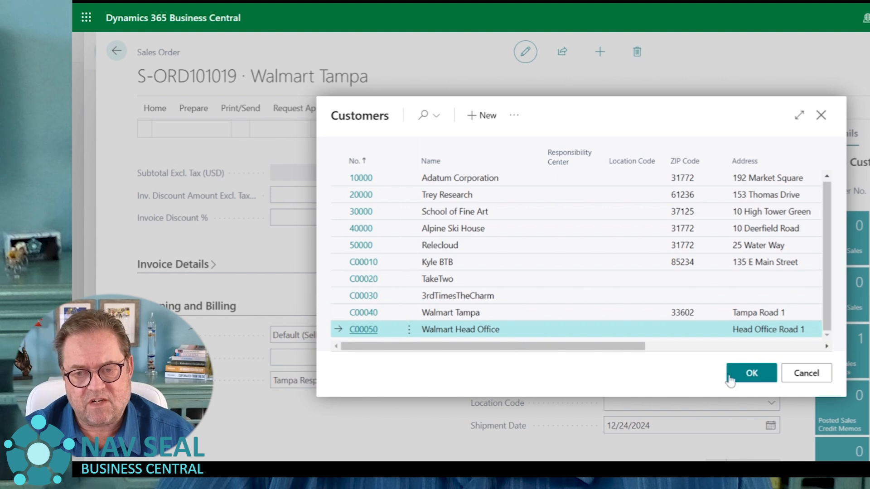
left_click(749, 375)
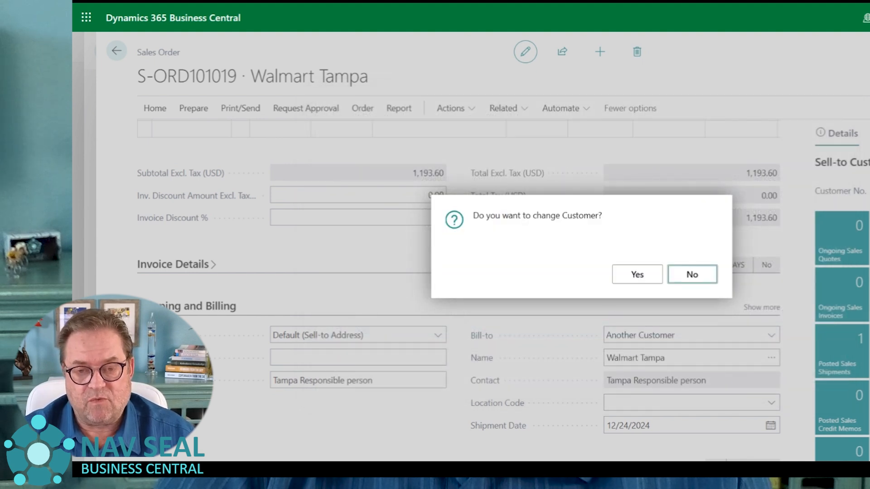
left_click(637, 276)
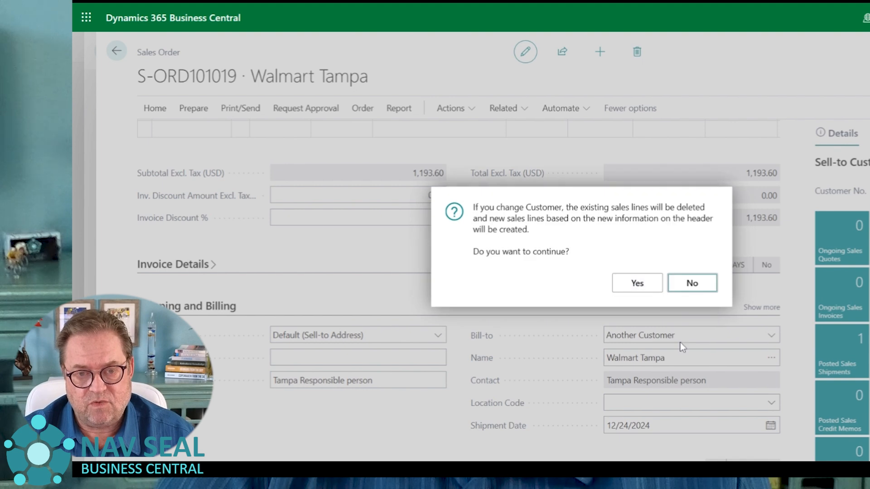
left_click(642, 289)
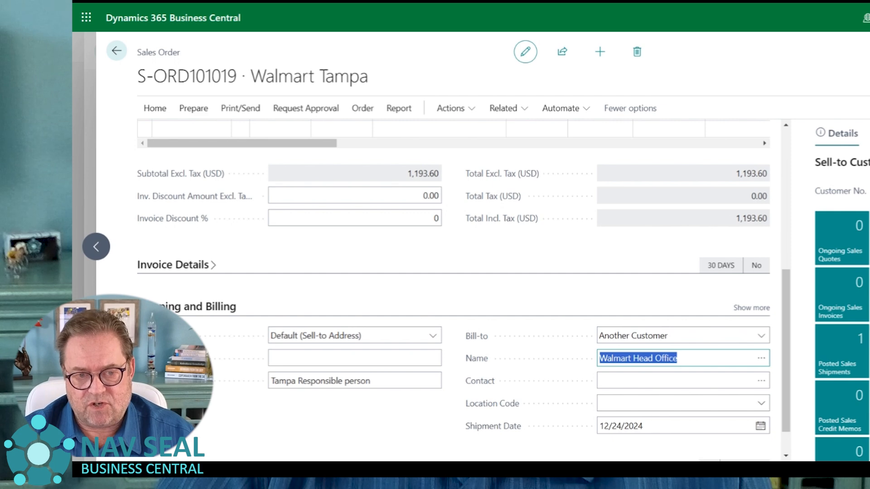
Check the order's due date and preview the order confirmation with Walmart Head Office as the bill-to customer.
scroll(638, 295, "up", 10)
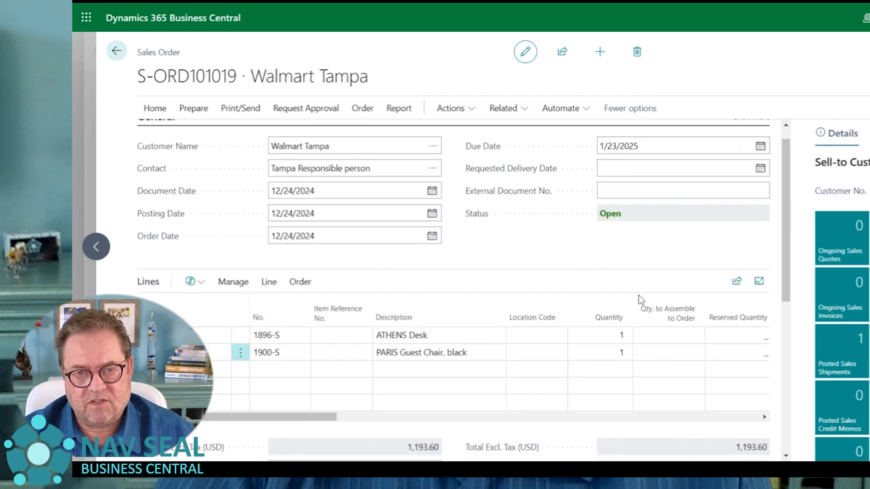
left_click(635, 167)
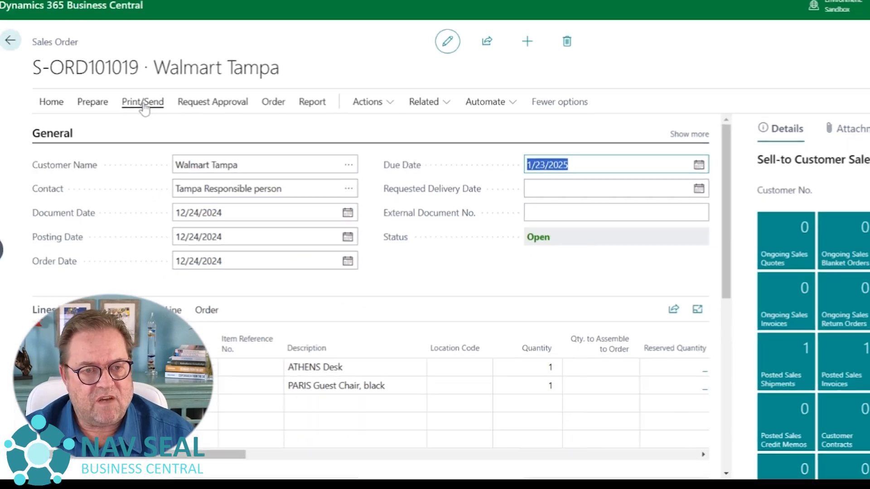
left_click(169, 106)
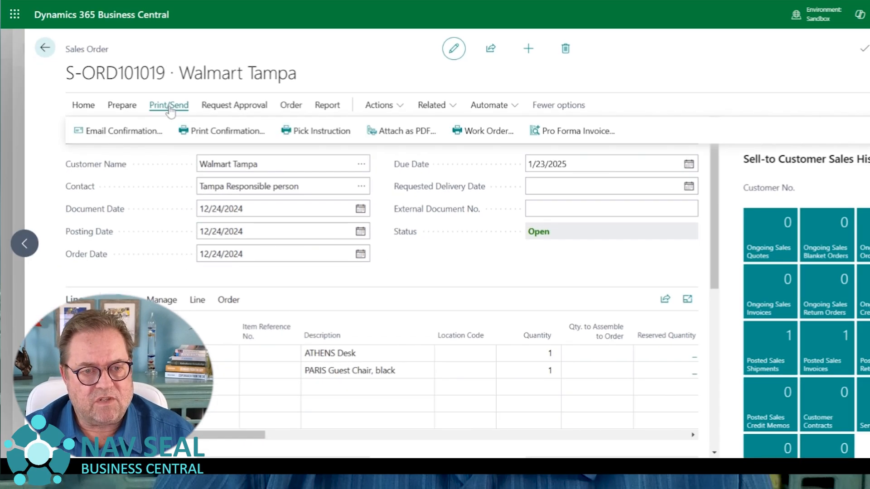
left_click(223, 132)
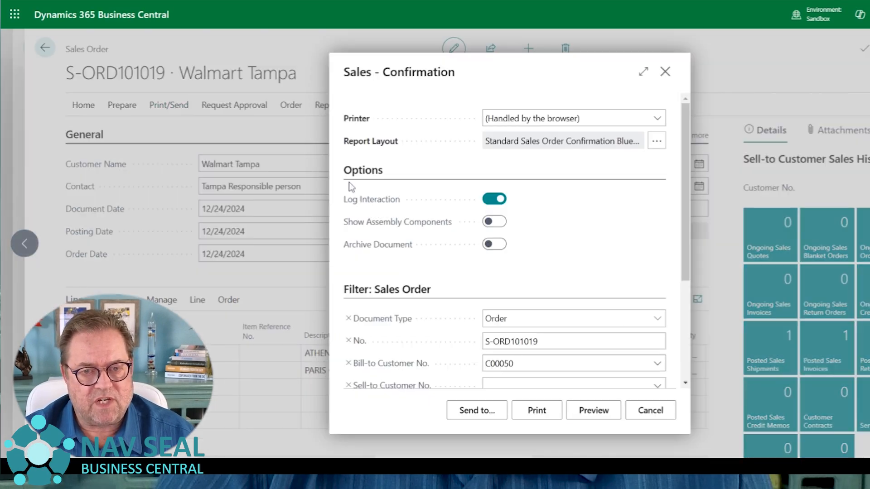
left_click(595, 411)
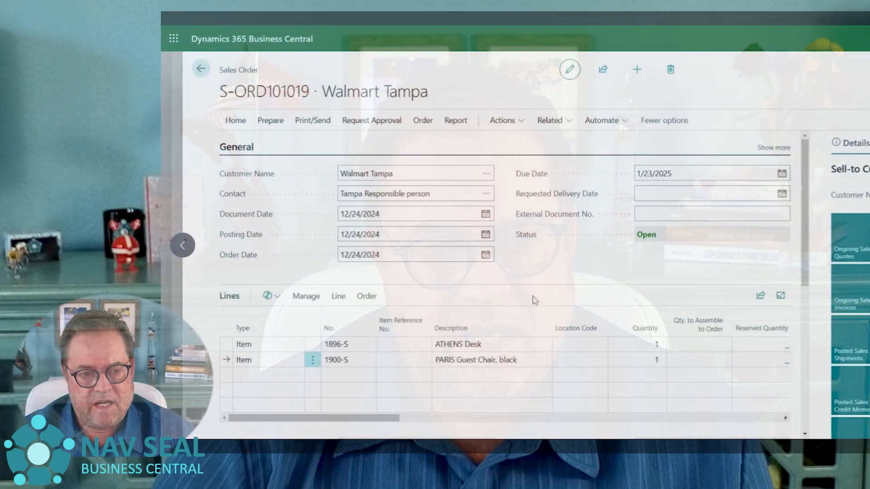
Set the order's Ship-to to Alternate Shipping Address and choose the NORTH address of Walmart Tampa.
scroll(481, 314, "down", 6)
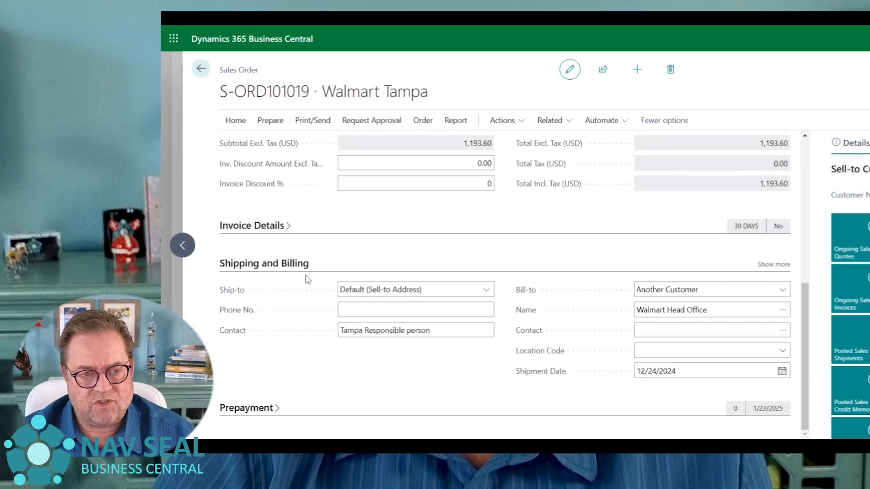
left_click(476, 292)
left_click(456, 320)
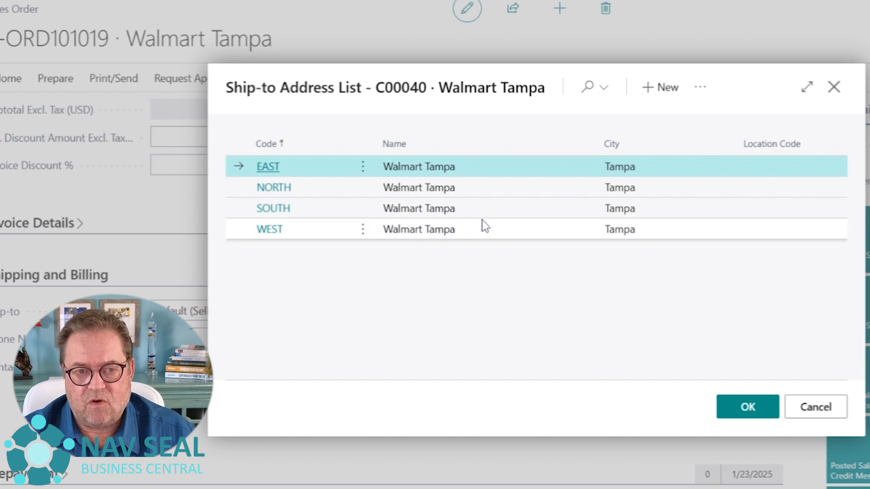
left_click(499, 194)
left_click(755, 413)
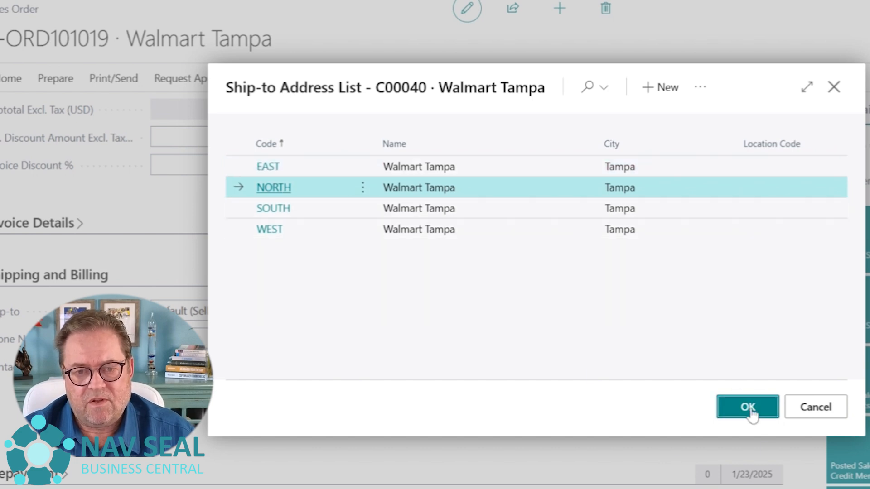
scroll(415, 416, "down", 3)
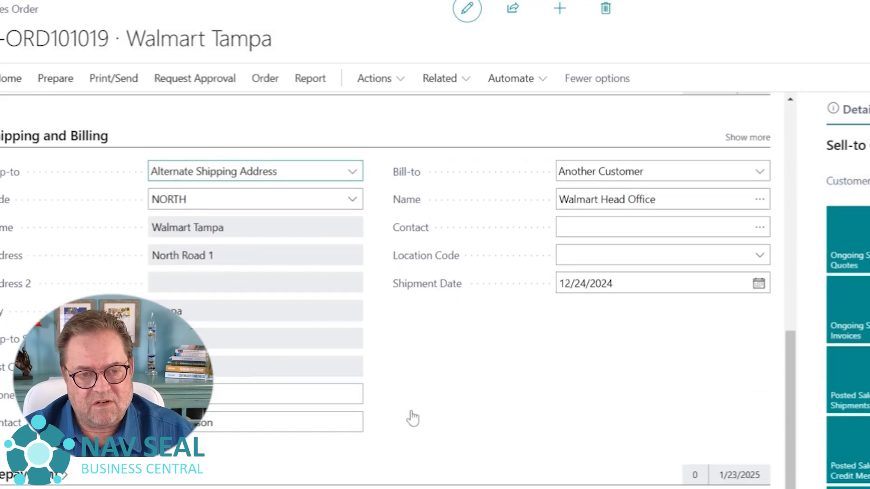
left_click(241, 201)
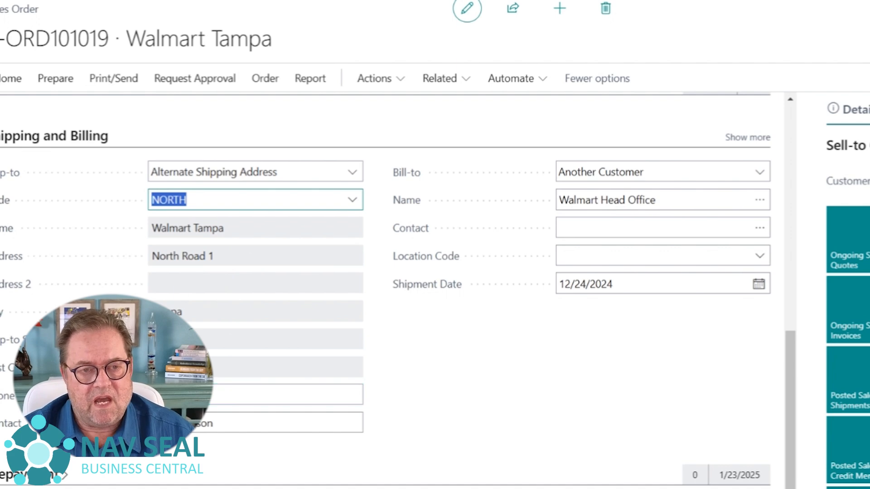
Preview the order's printed confirmation with the NORTH alternate shipping address and Walmart Head Office as bill-to customer.
left_click(114, 79)
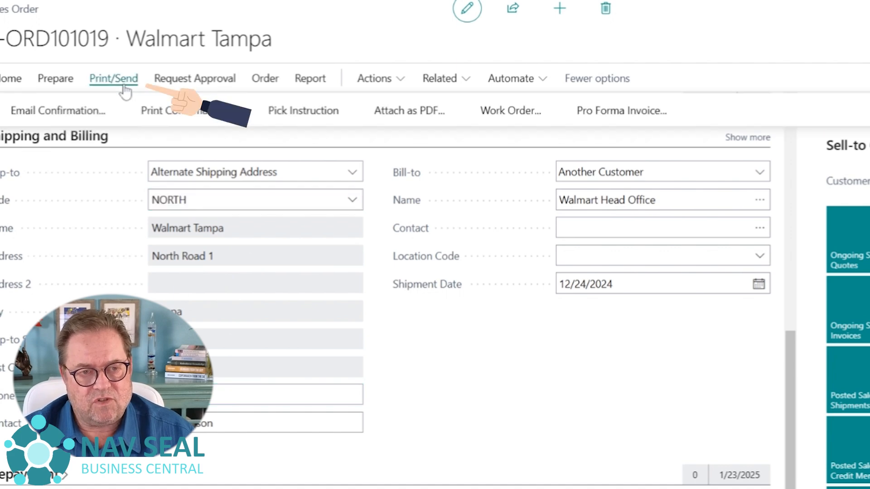
left_click(175, 113)
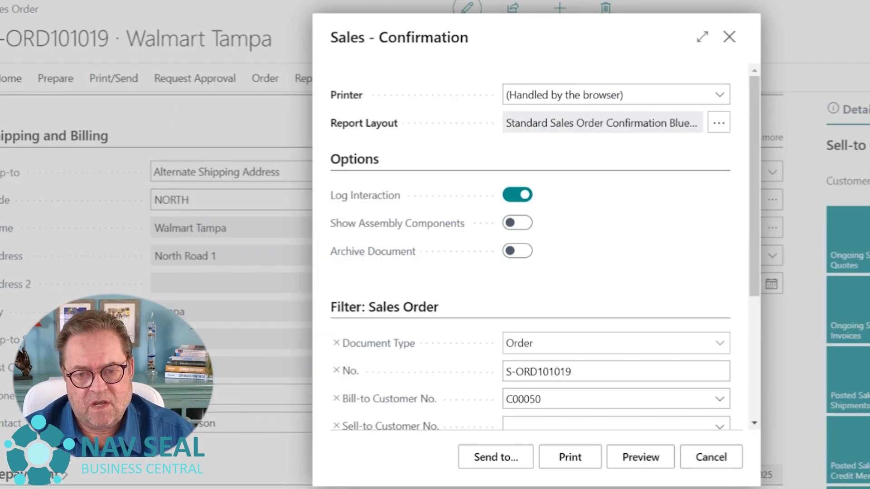
left_click(629, 459)
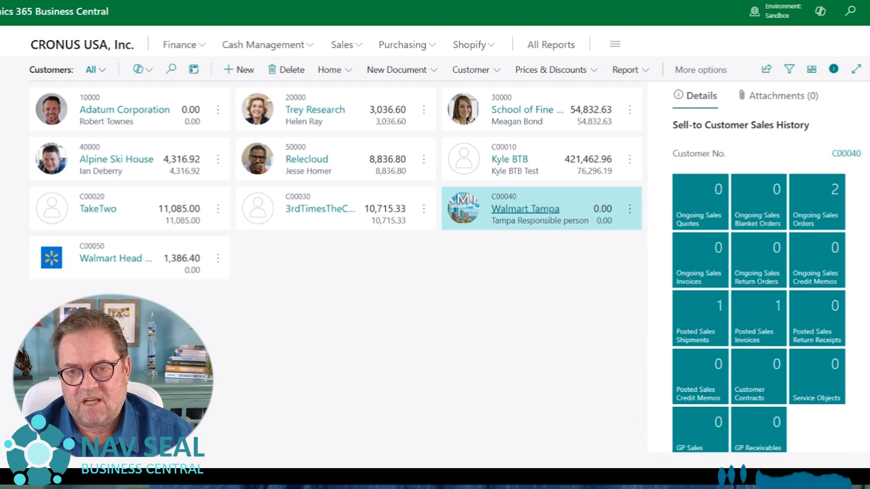
Examine Walmart Tampa's sell-to and bill-to sales history in the customer list, and compare it with Walmart Head Office's bill-to history.
left_click_drag(672, 125, 819, 131)
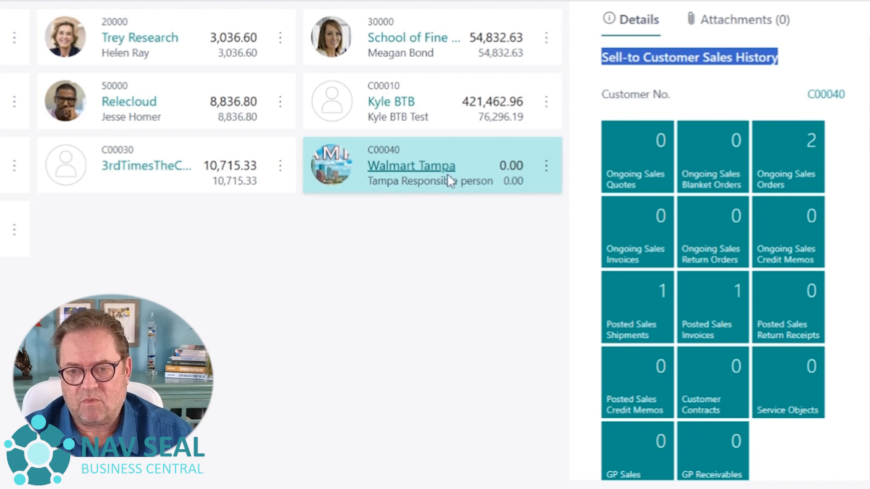
scroll(696, 297, "down", 5)
scroll(696, 299, "down", 2)
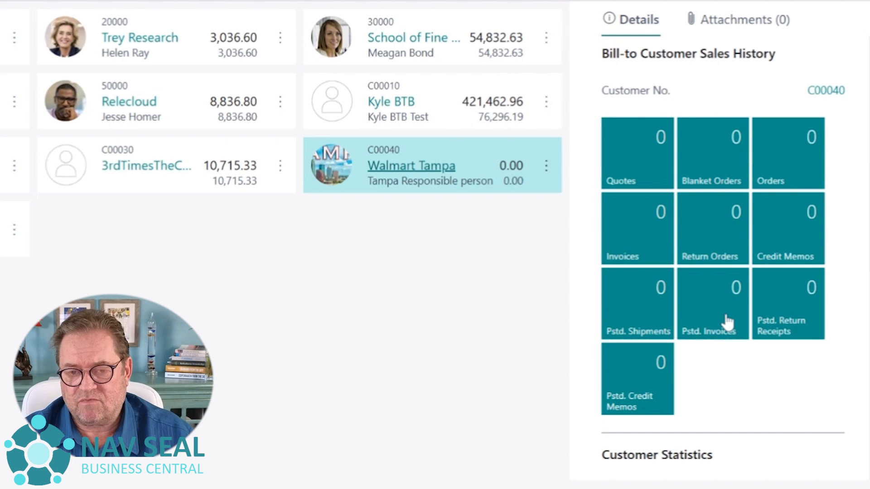
left_click(27, 218)
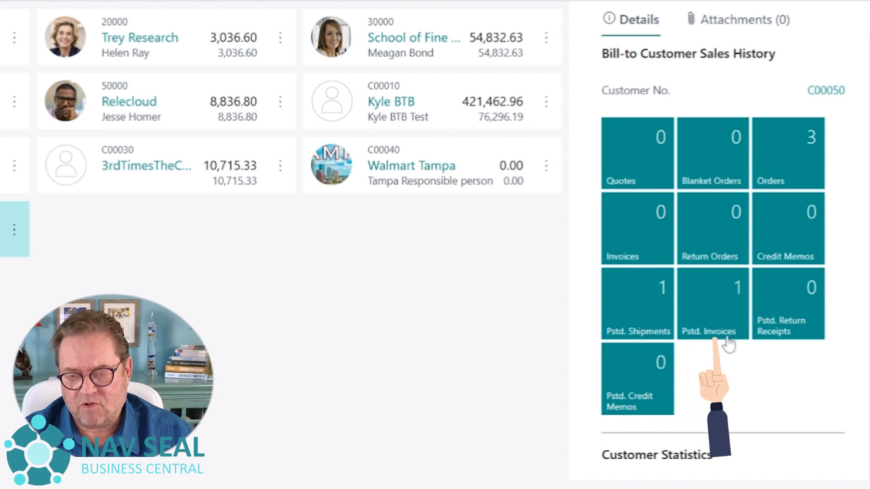
scroll(734, 339, "up", 9)
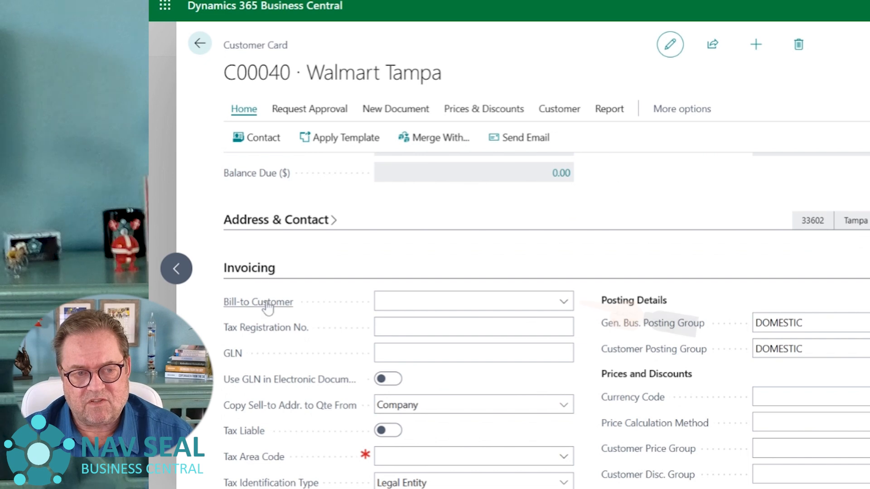
Set the default Bill-to Customer on Walmart Tampa's customer card to Walmart Head Office.
left_click(563, 301)
scroll(570, 385, "down", 5)
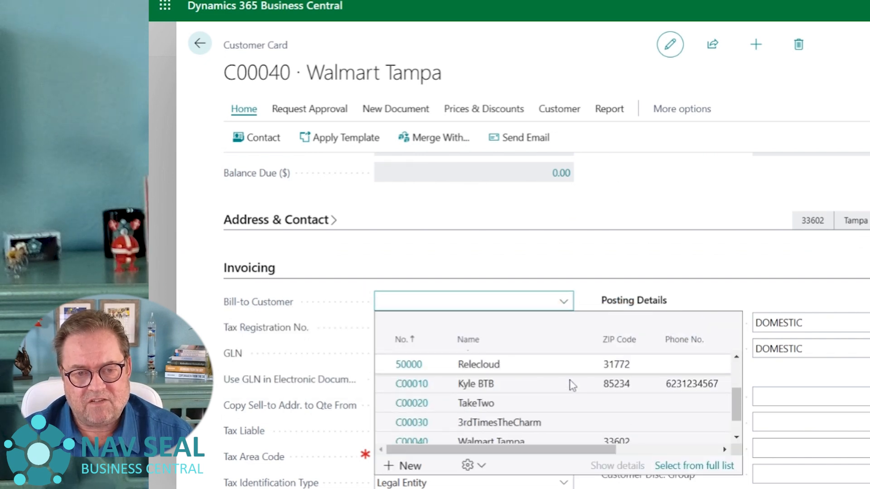
left_click(563, 440)
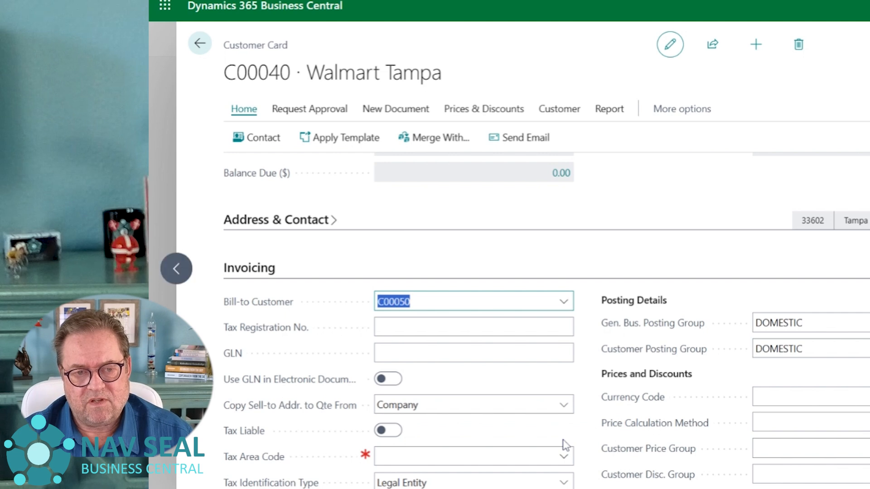
key("Tab")
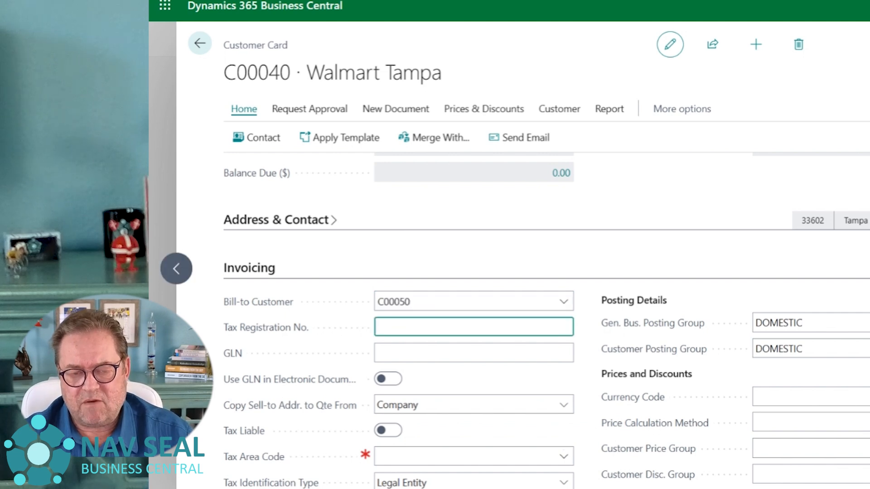